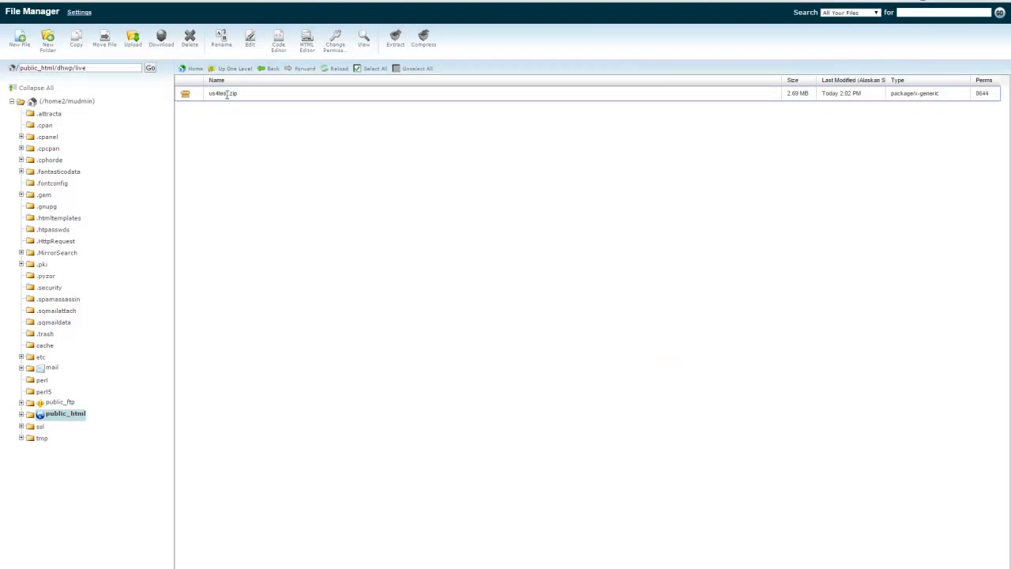
Extract us4test.zip into /public_html/dhwp/live and reload the folder's file list.
{"action": "right_click", "coordinate": [229, 96]}
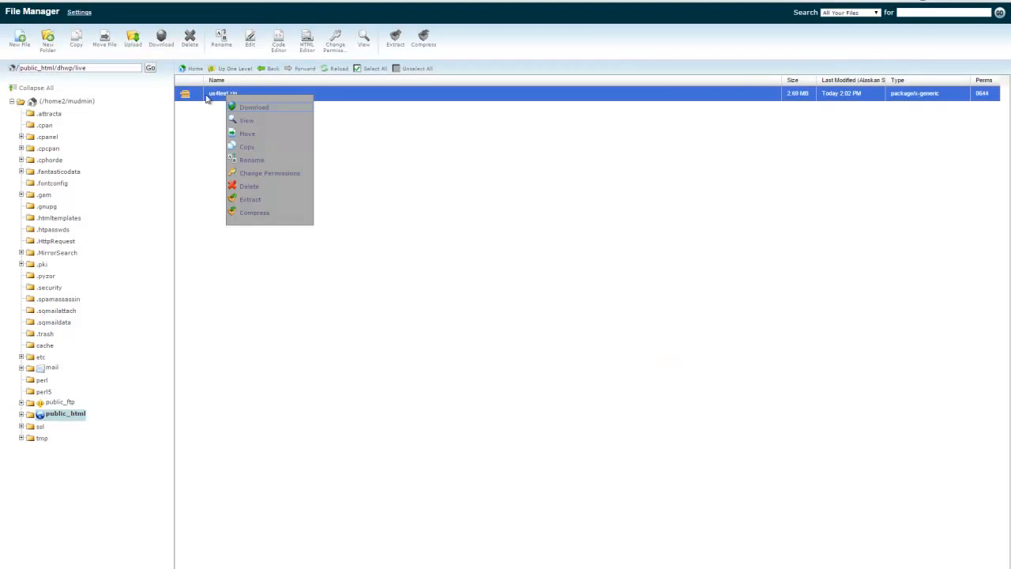
{"action": "left_click", "coordinate": [259, 200]}
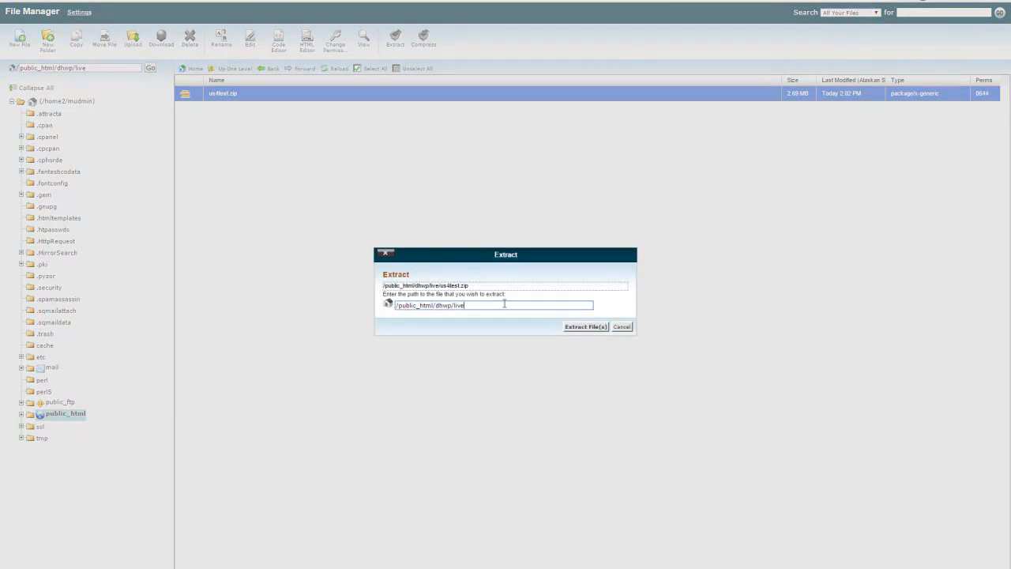
{"action": "left_click", "coordinate": [592, 327]}
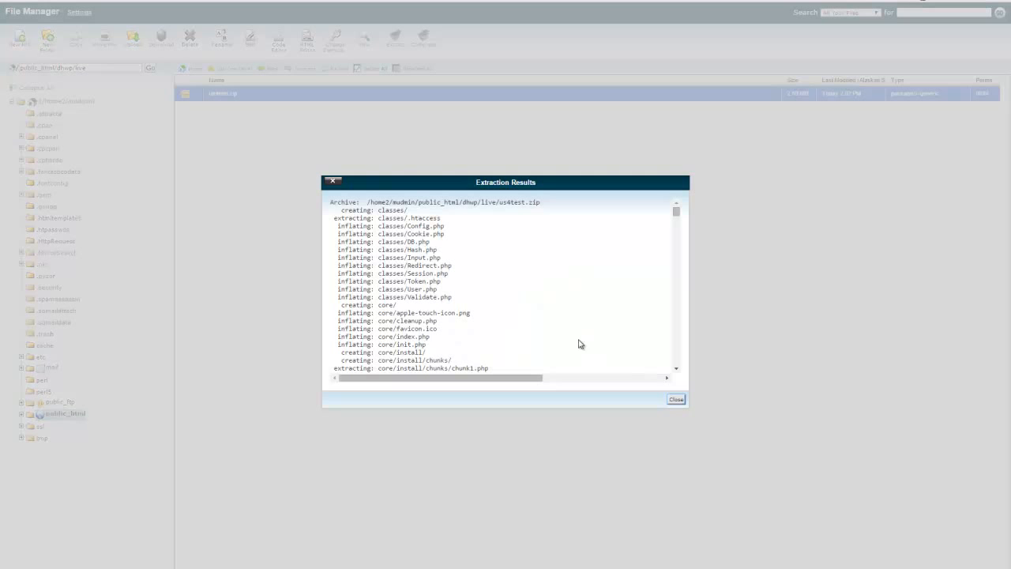
{"action": "left_click", "coordinate": [676, 398]}
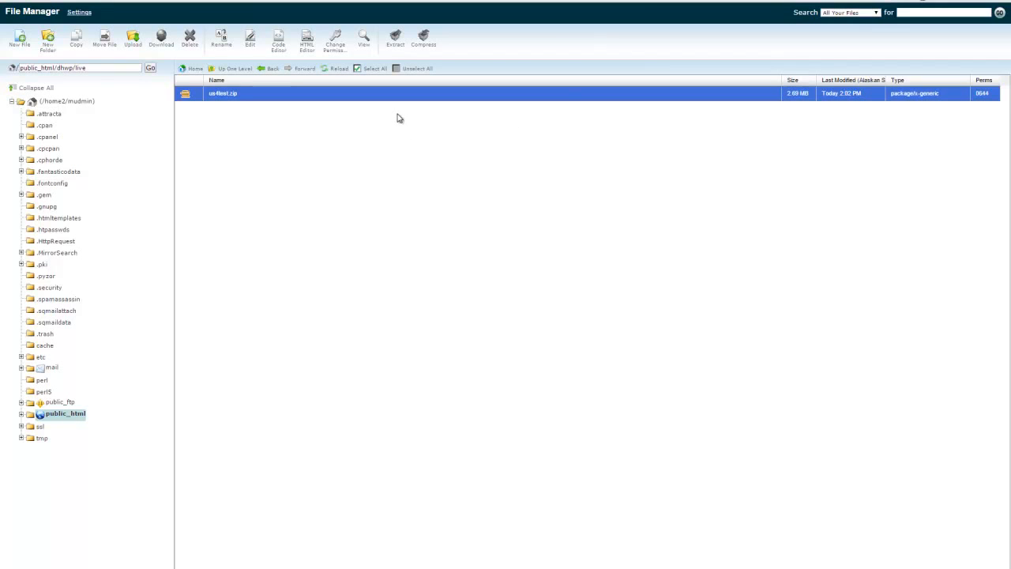
{"action": "left_click", "coordinate": [334, 69]}
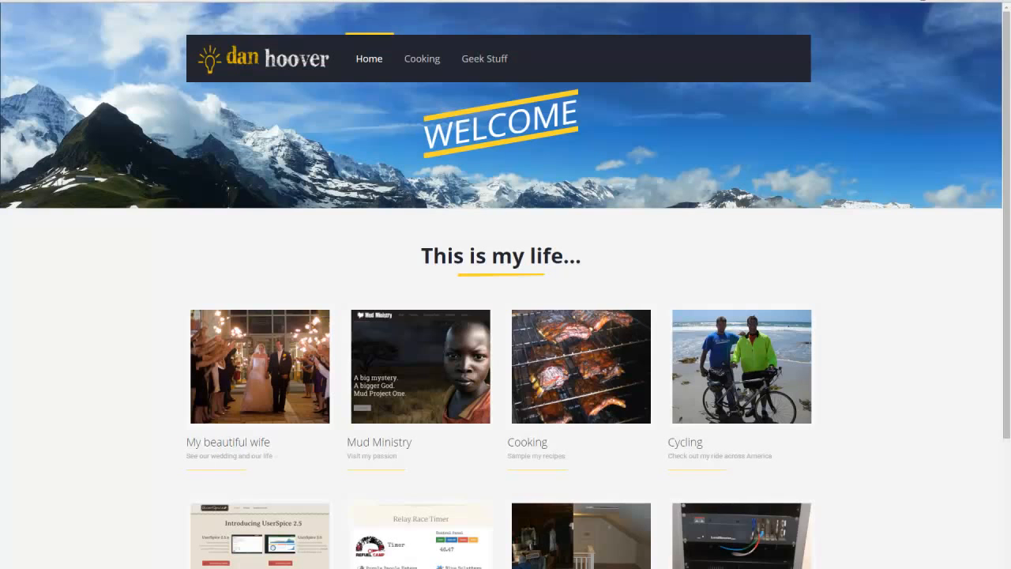
Open the installer in the website's /live folder and continue past the welcome and system requirement check.
{"action": "type", "text": "/live"}
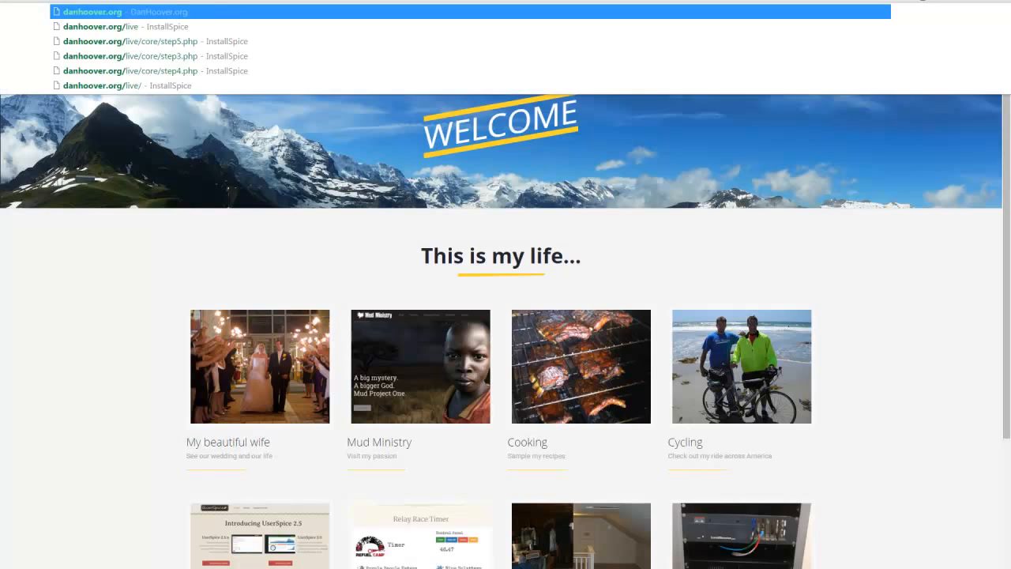
{"action": "key", "text": "Return"}
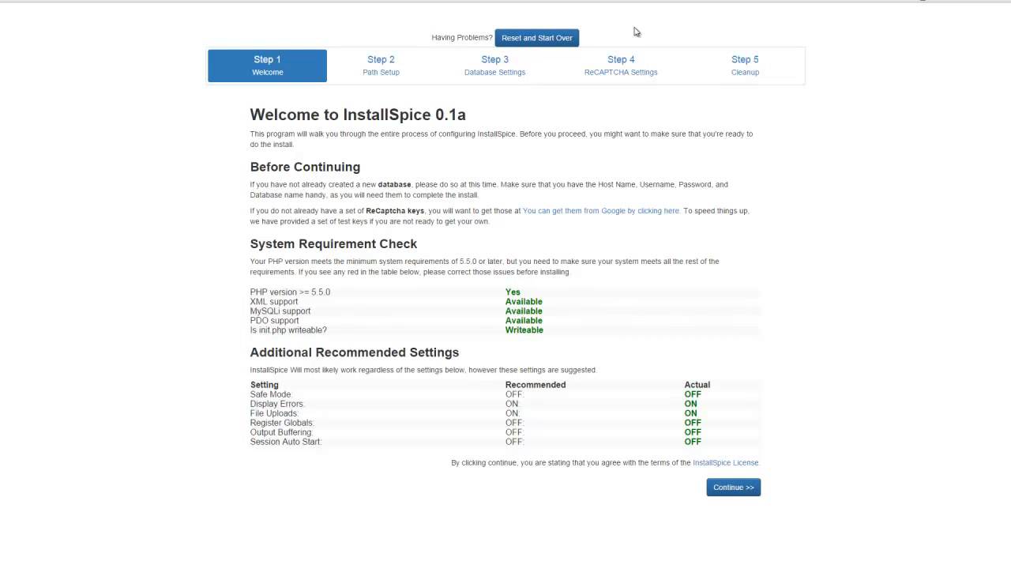
{"action": "left_click", "coordinate": [744, 493]}
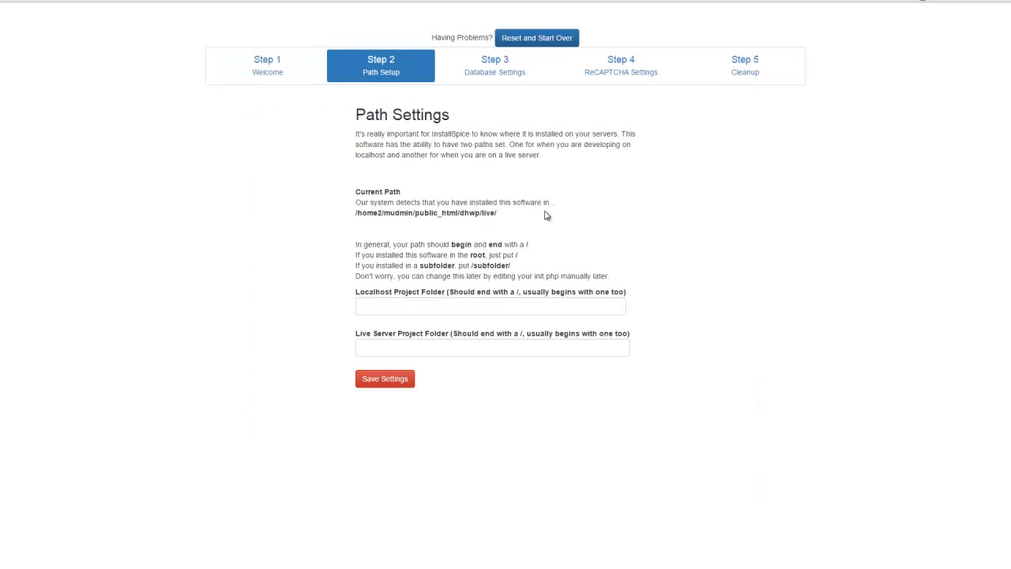
Set both the localhost and live server project folders to /live/ and save the path settings.
{"action": "left_click_drag", "start_coordinate": [512, 214], "coordinate": [327, 208]}
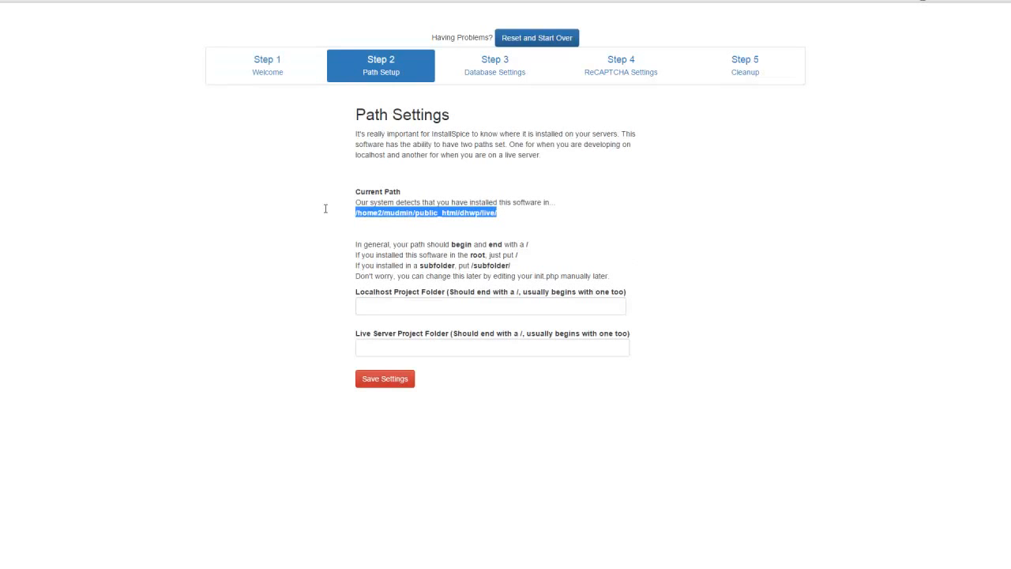
{"action": "left_click", "coordinate": [528, 222]}
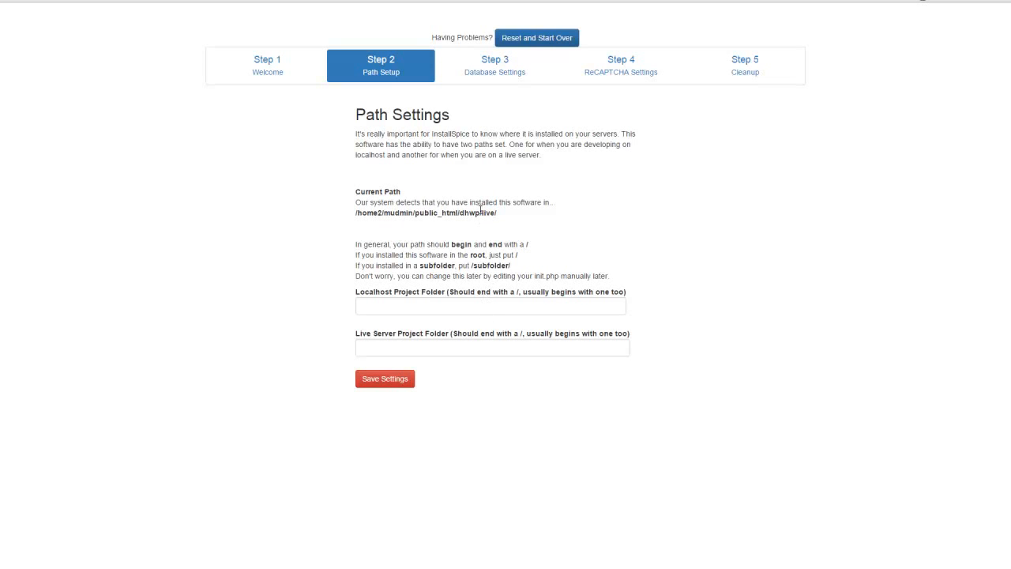
{"action": "left_click", "coordinate": [466, 301]}
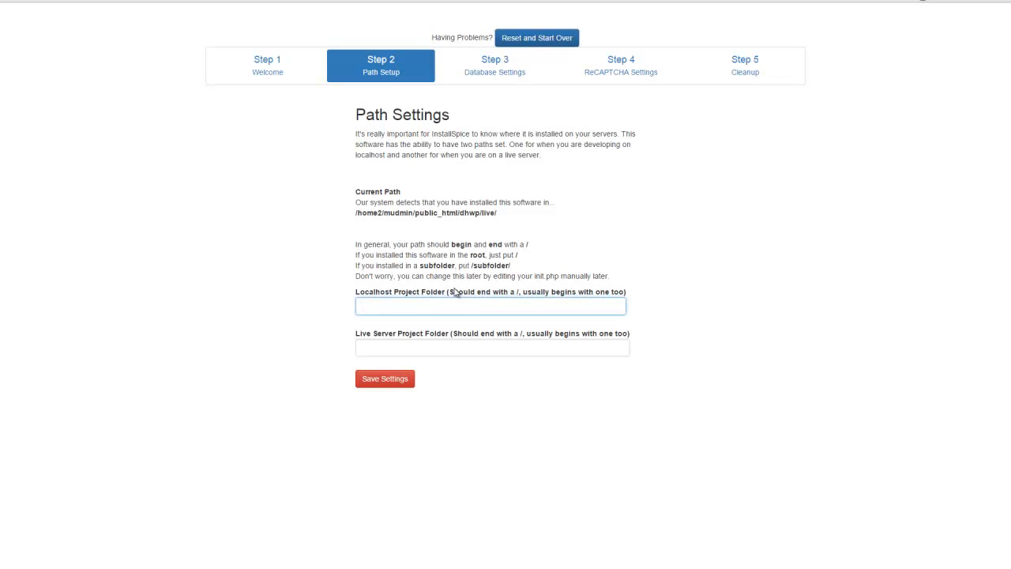
{"action": "type", "text": "/live/"}
{"action": "key", "text": "Tab"}
{"action": "type", "text": "/live"}
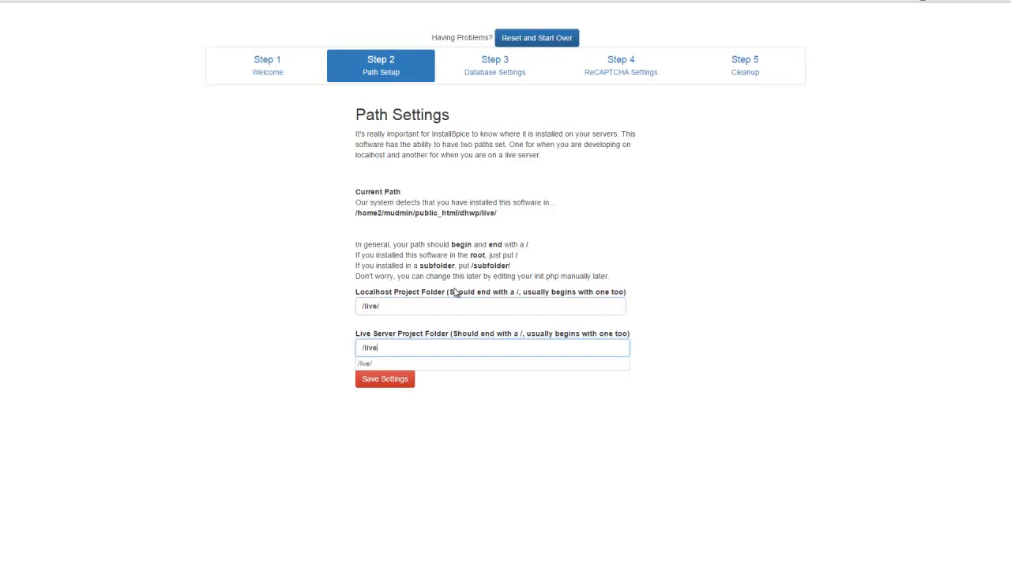
{"action": "left_click", "coordinate": [710, 339]}
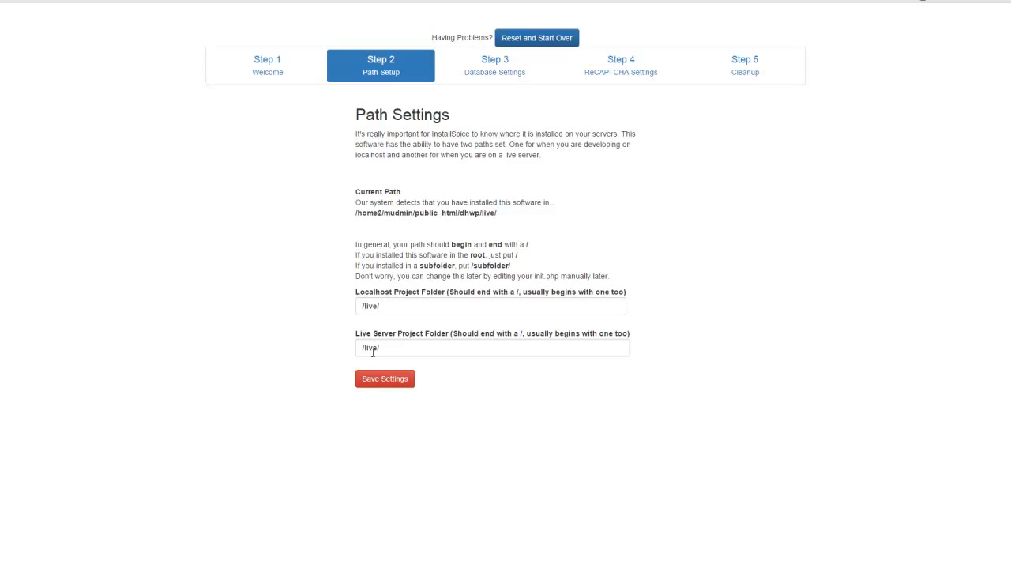
{"action": "left_click", "coordinate": [383, 383]}
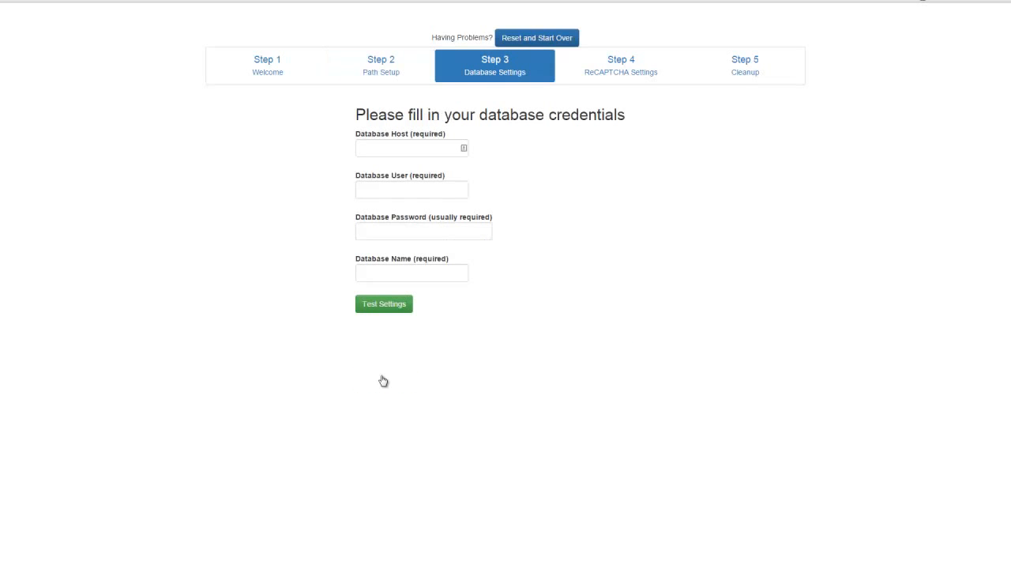
Enter database host 127.0.0.1 with the database user, password and name, test the connection and save the settings.
{"action": "left_click", "coordinate": [420, 149]}
{"action": "type", "text": "12"}
{"action": "left_click", "coordinate": [409, 166]}
{"action": "key", "text": "Tab"}
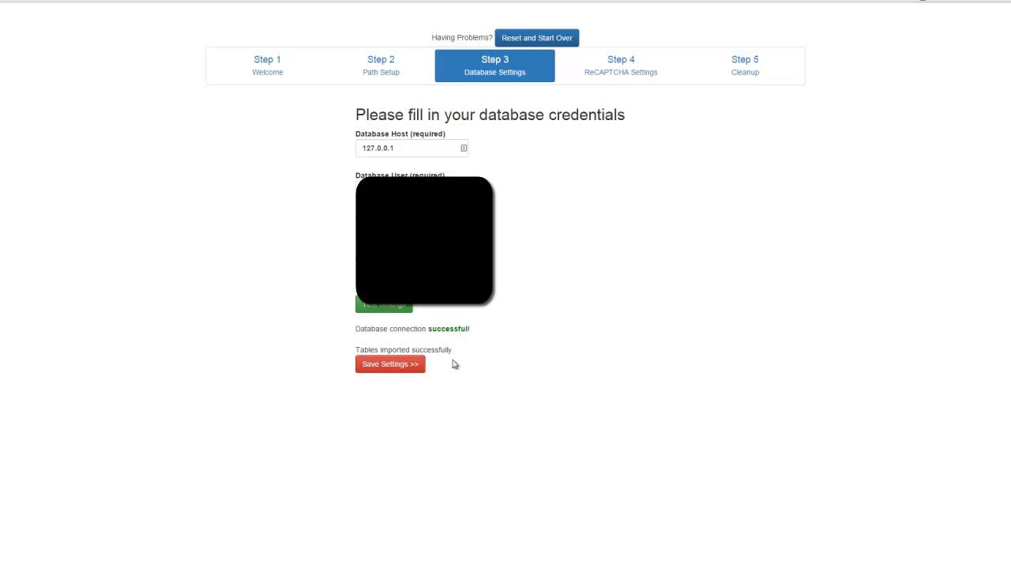
{"action": "left_click", "coordinate": [404, 368]}
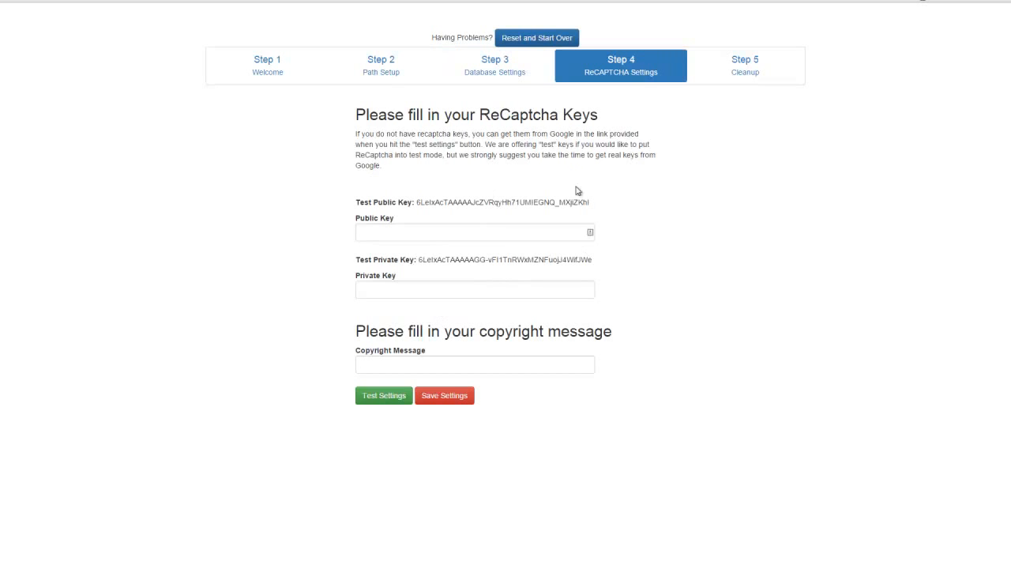
Copy the provided test public and private ReCaptcha keys into the Public Key and Private Key fields.
{"action": "left_click_drag", "start_coordinate": [591, 203], "coordinate": [417, 201]}
{"action": "key", "text": "ctrl+c"}
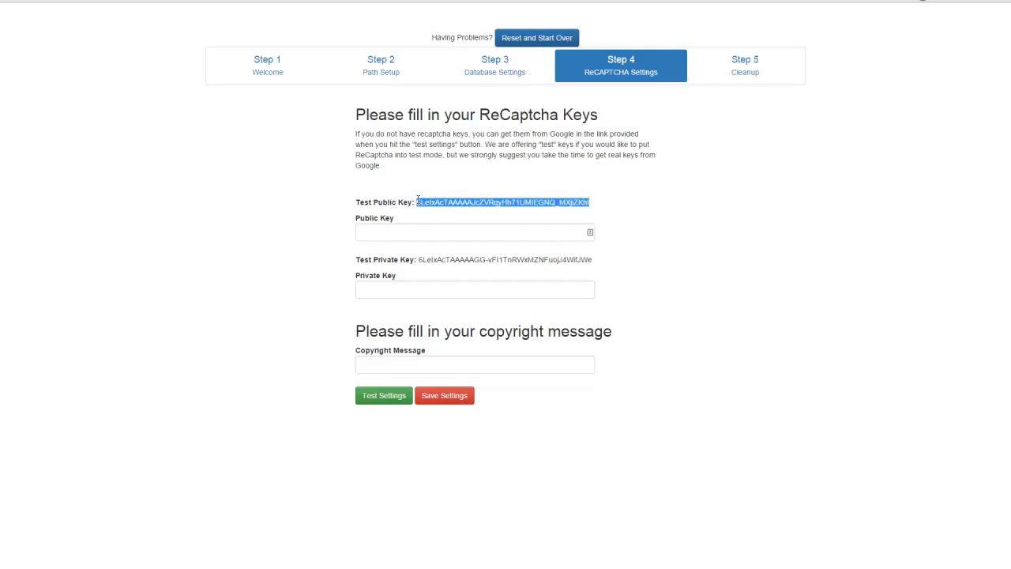
{"action": "left_click", "coordinate": [435, 231]}
{"action": "key", "text": "ctrl+v"}
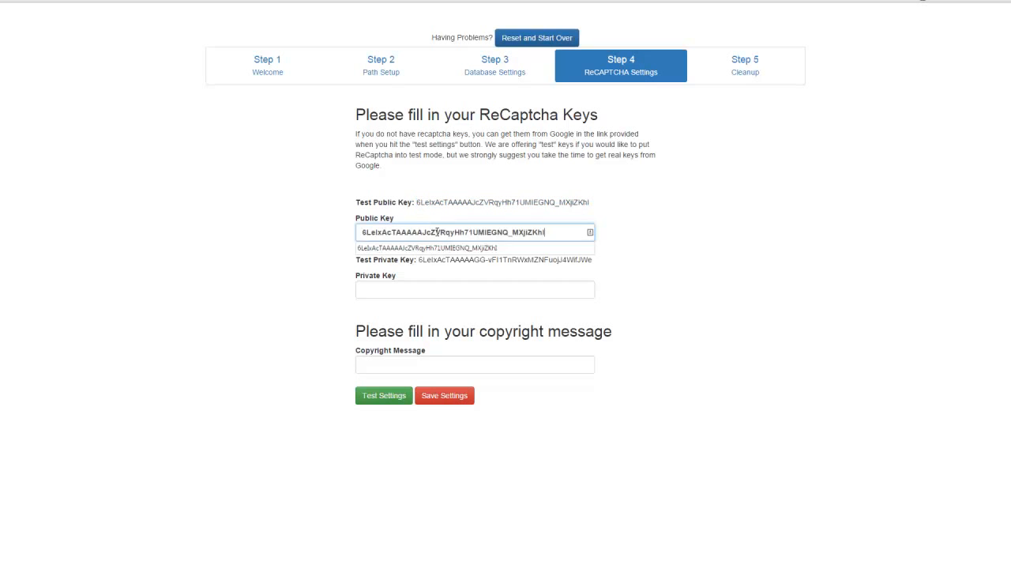
{"action": "left_click_drag", "start_coordinate": [594, 260], "coordinate": [415, 261]}
{"action": "key", "text": "ctrl+c"}
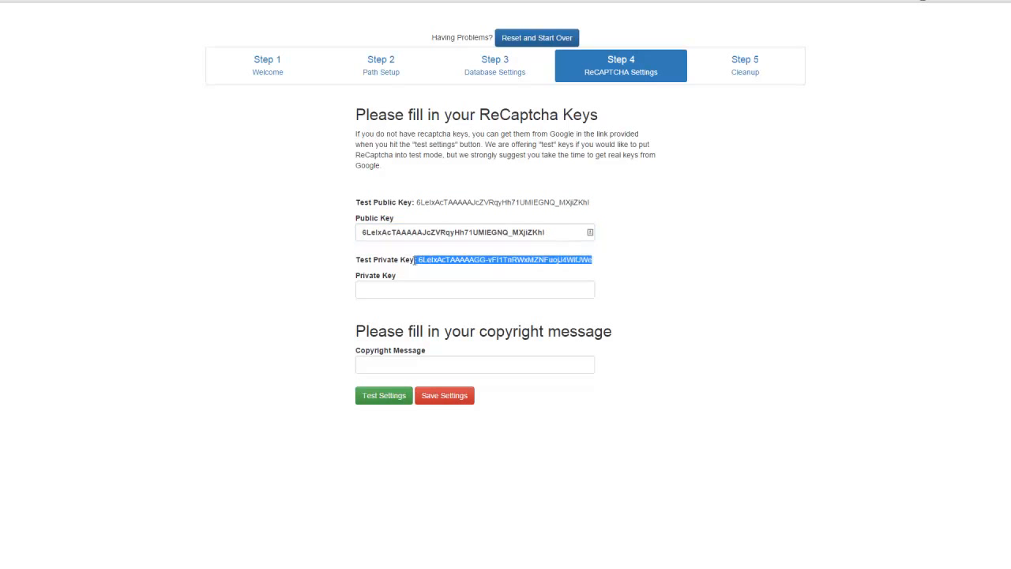
{"action": "left_click", "coordinate": [424, 291]}
{"action": "key", "text": "ctrl+v"}
Enter the site owner's name as the copyright message.
{"action": "left_click", "coordinate": [399, 363]}
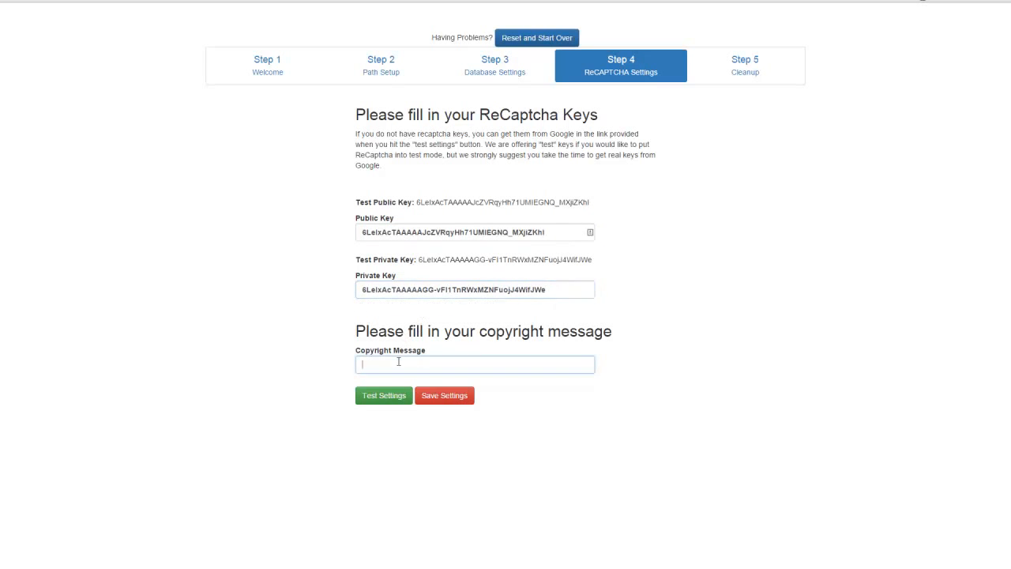
{"action": "type", "text": "Dan"}
{"action": "key", "text": "Down"}
{"action": "key", "text": "Return"}
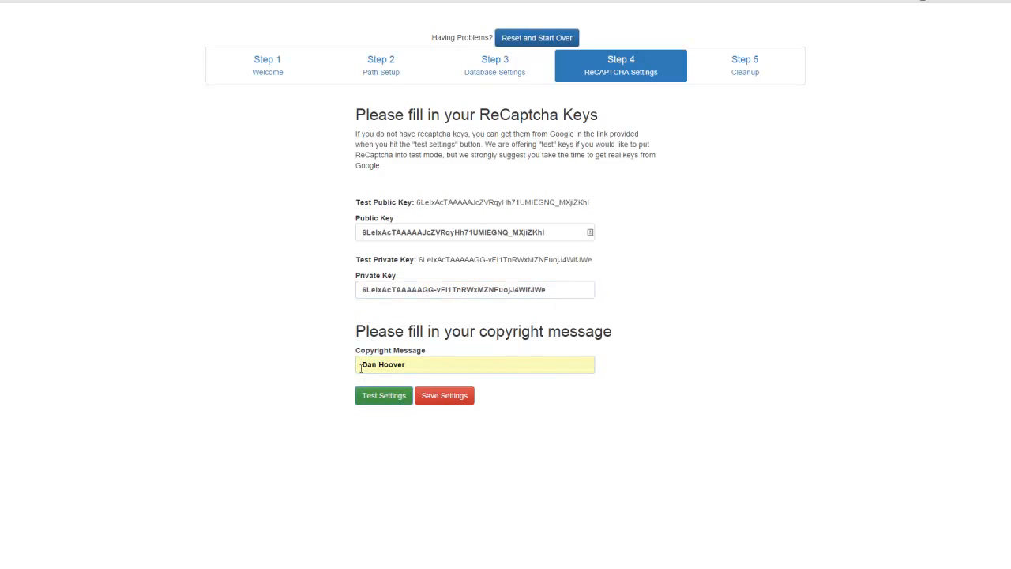
Test the ReCaptcha settings by completing the "I'm not a robot" check, and save them.
{"action": "left_click", "coordinate": [384, 399]}
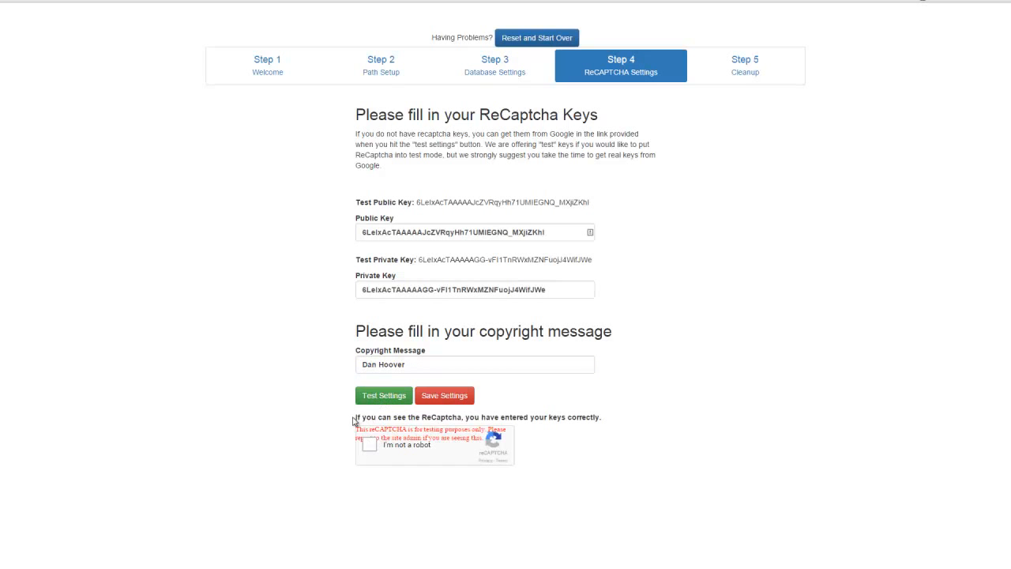
{"action": "left_click_drag", "start_coordinate": [353, 421], "coordinate": [666, 416]}
{"action": "left_click", "coordinate": [370, 446]}
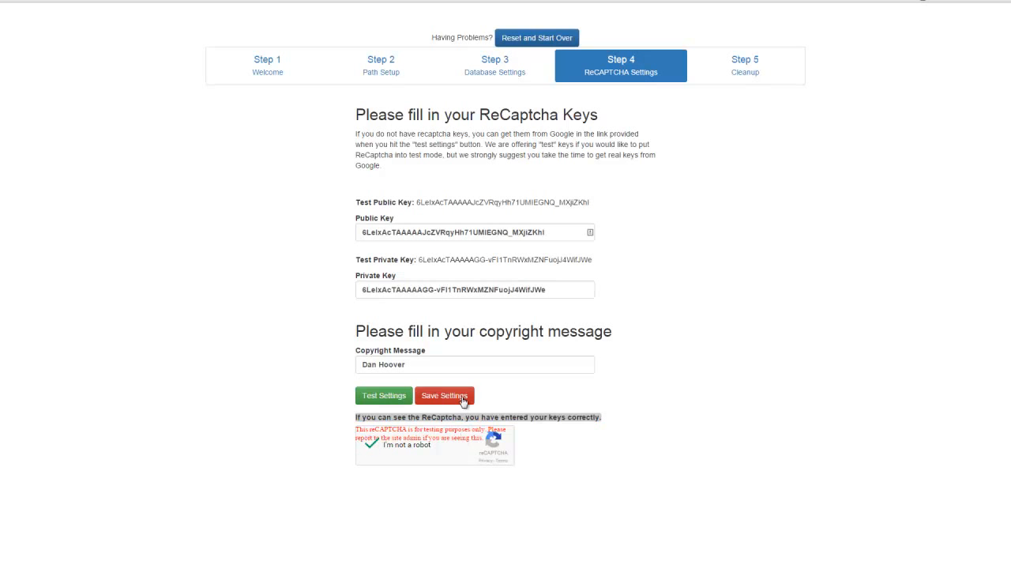
{"action": "left_click", "coordinate": [463, 401]}
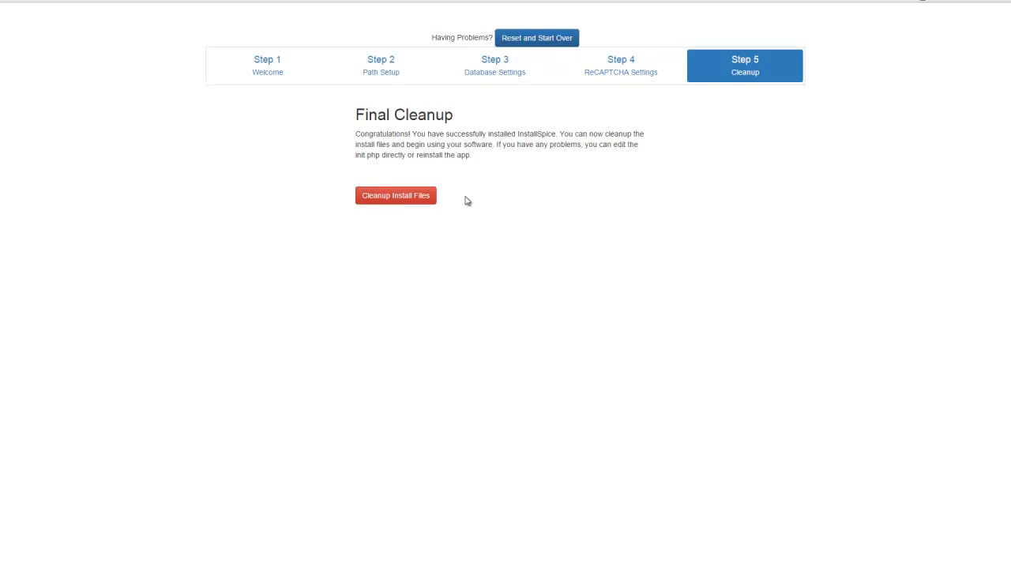
Clean up the install files and visit the UserSpice homepage.
{"action": "left_click", "coordinate": [423, 201]}
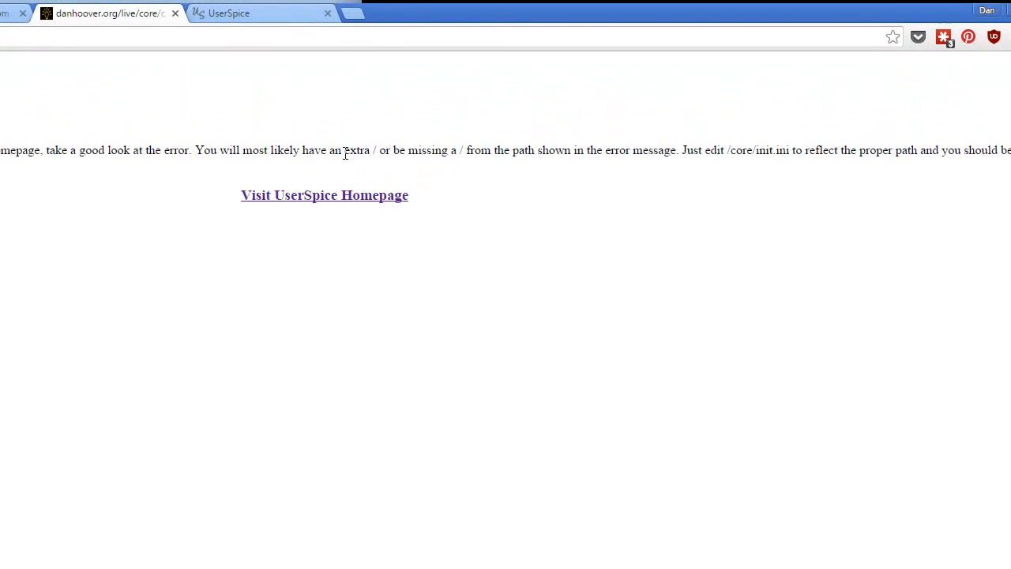
{"action": "left_click_drag", "start_coordinate": [371, 152], "coordinate": [378, 152]}
{"action": "left_click_drag", "start_coordinate": [463, 152], "coordinate": [455, 150]}
{"action": "left_click", "coordinate": [387, 200]}
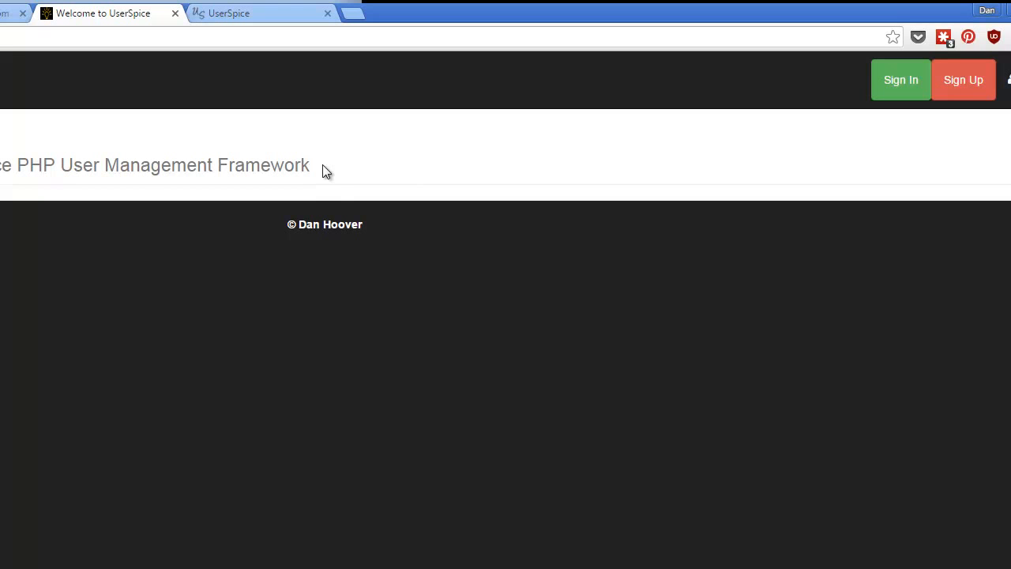
Sign in to the new UserSpice site with the prefilled login credentials.
{"action": "left_click", "coordinate": [885, 81]}
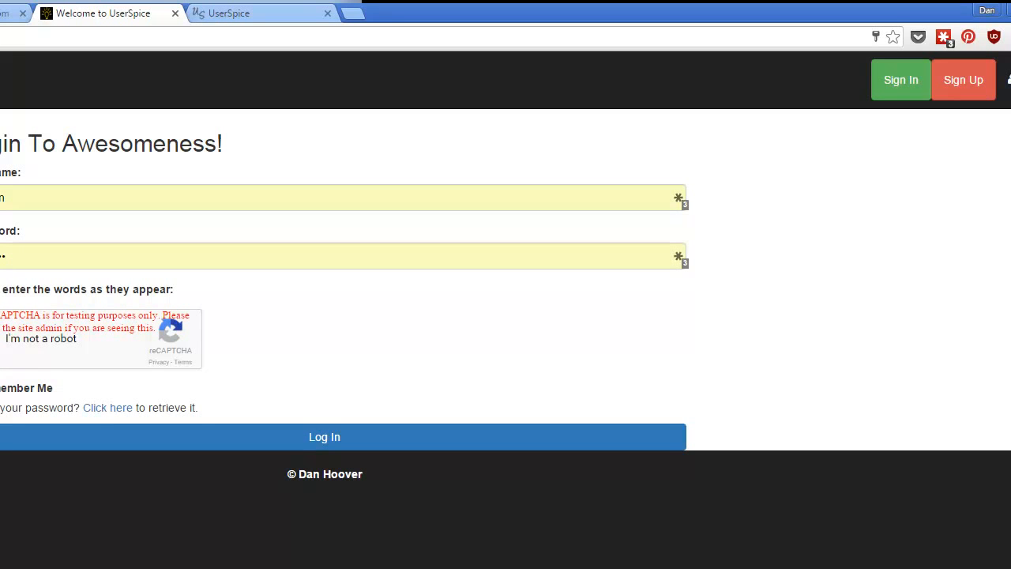
{"action": "left_click", "coordinate": [263, 441]}
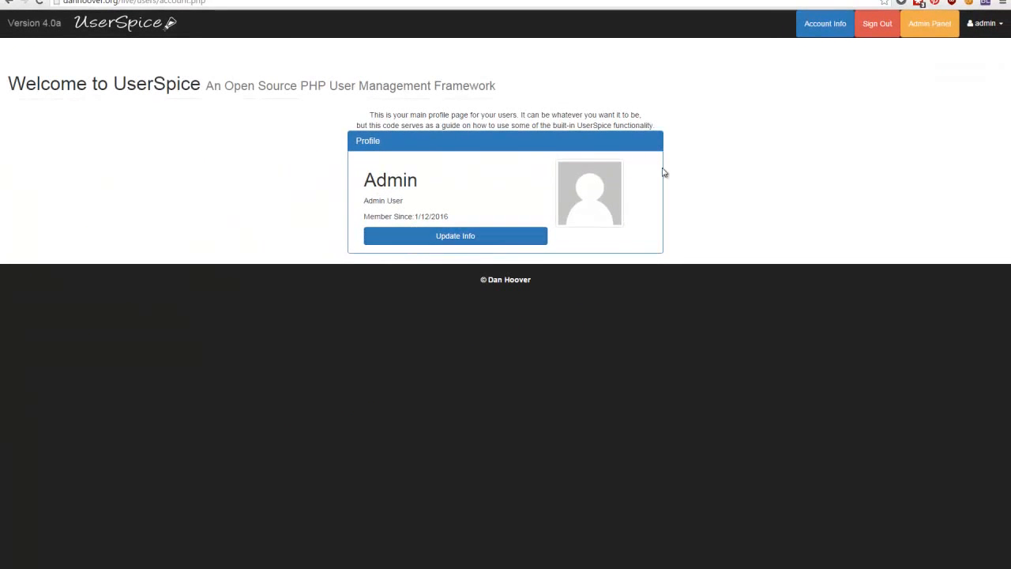
Replace the admin account's e-mail address in the user settings, update the account and dismiss the offer to save the site.
{"action": "left_click", "coordinate": [517, 242]}
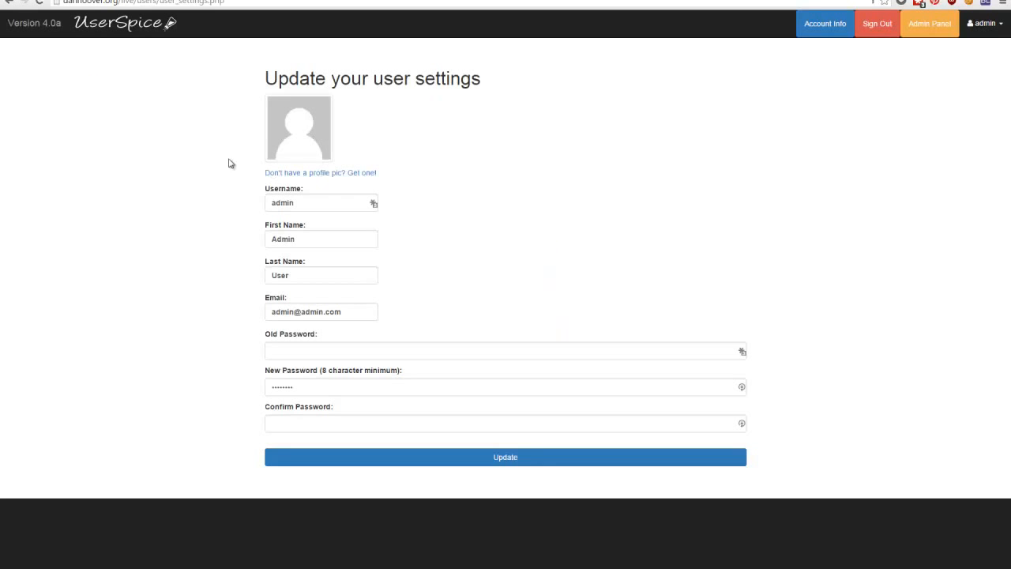
{"action": "left_click_drag", "start_coordinate": [344, 318], "coordinate": [111, 312]}
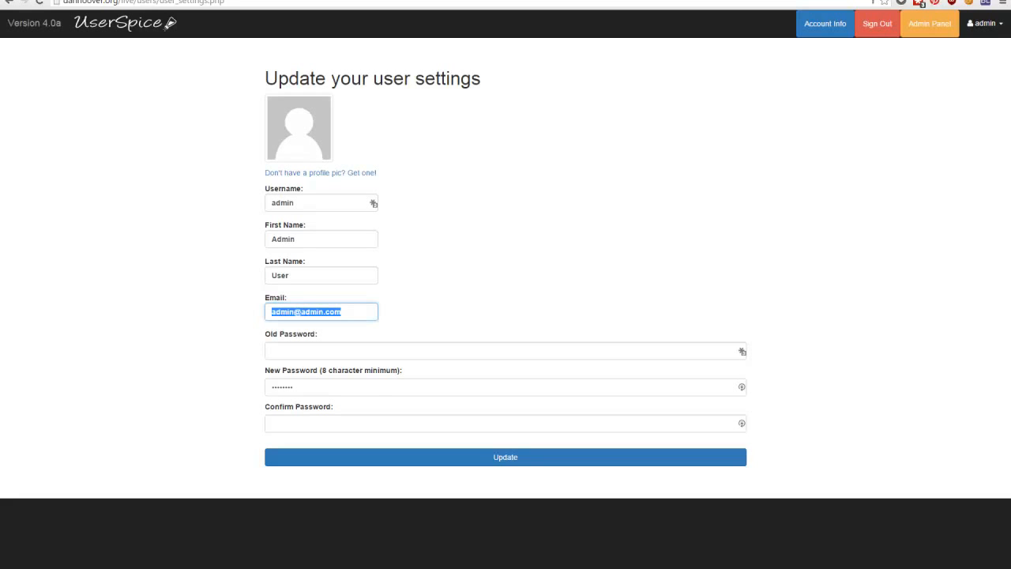
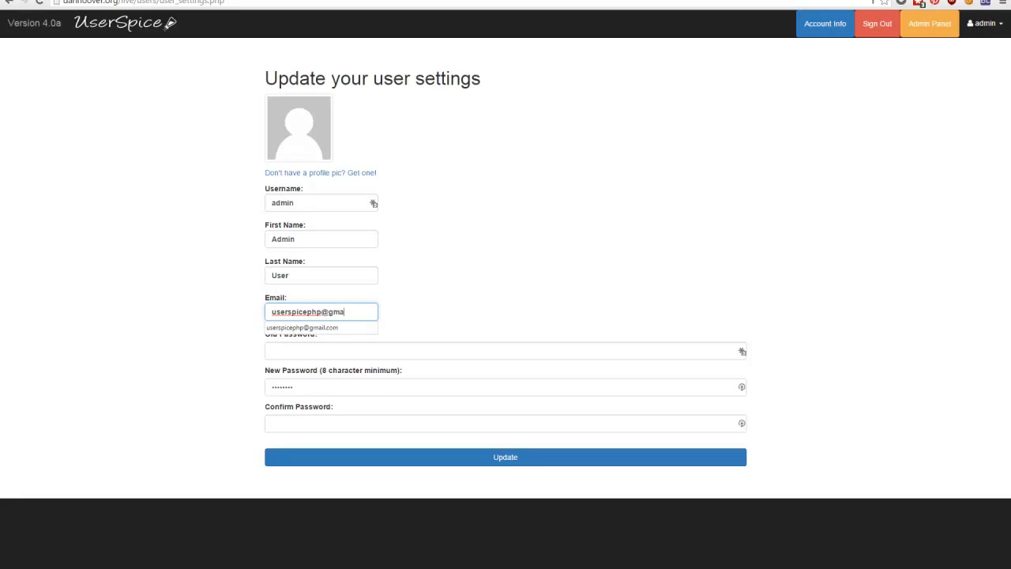
{"action": "left_click", "coordinate": [527, 458]}
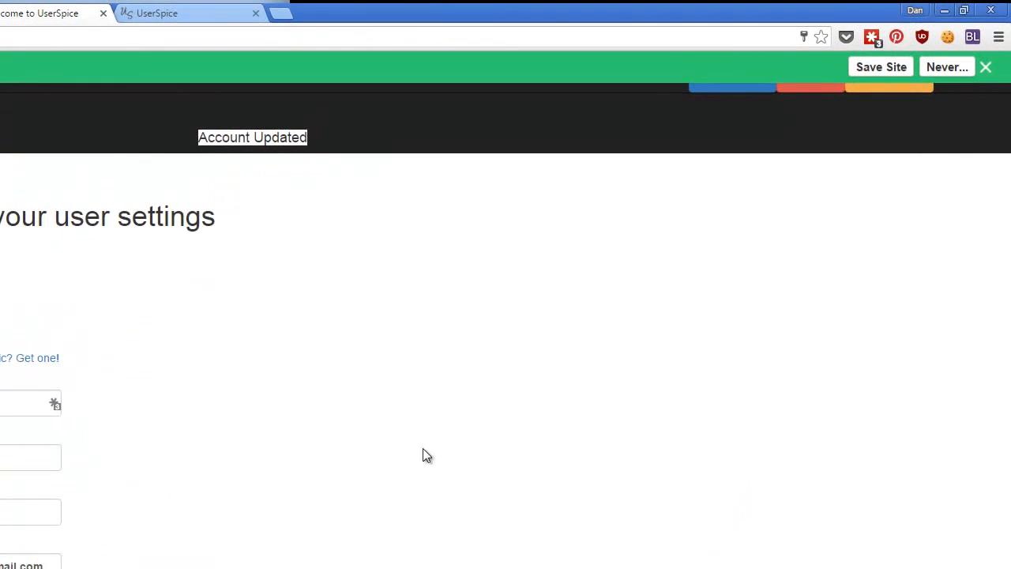
{"action": "left_click", "coordinate": [986, 67]}
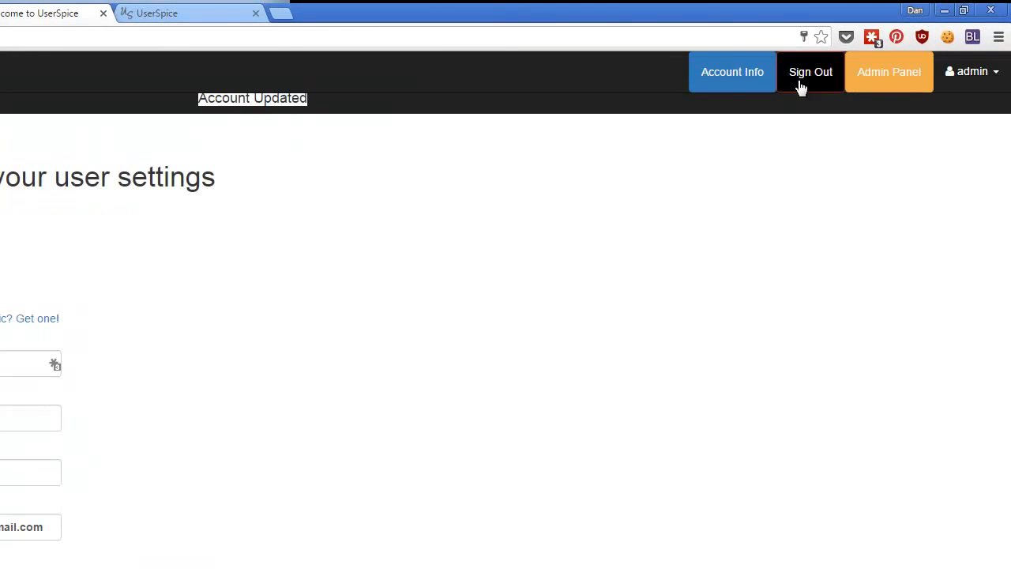
View the admin's profile on the account info page and open the admin panel.
{"action": "left_click", "coordinate": [734, 80]}
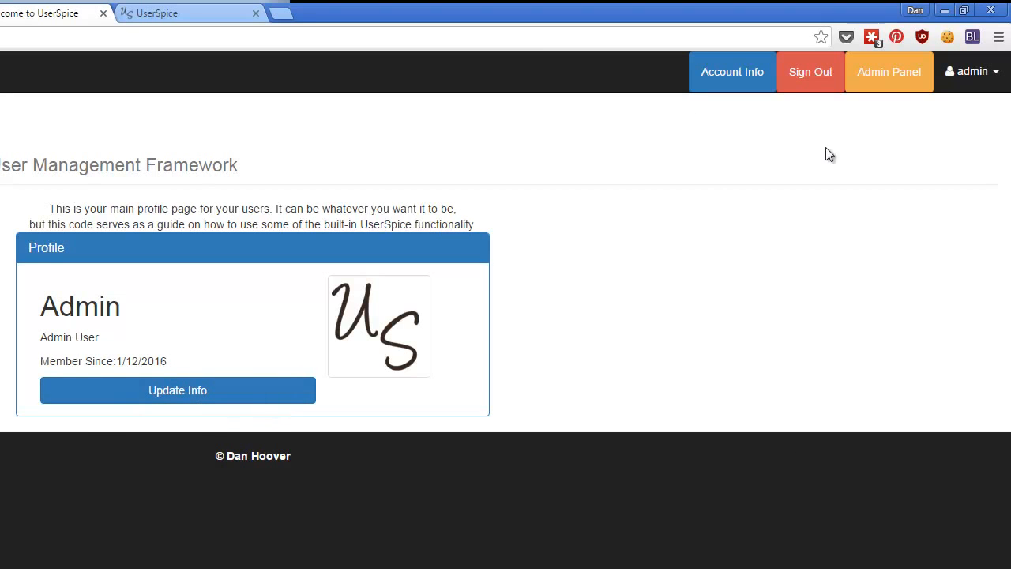
{"action": "left_click", "coordinate": [879, 84]}
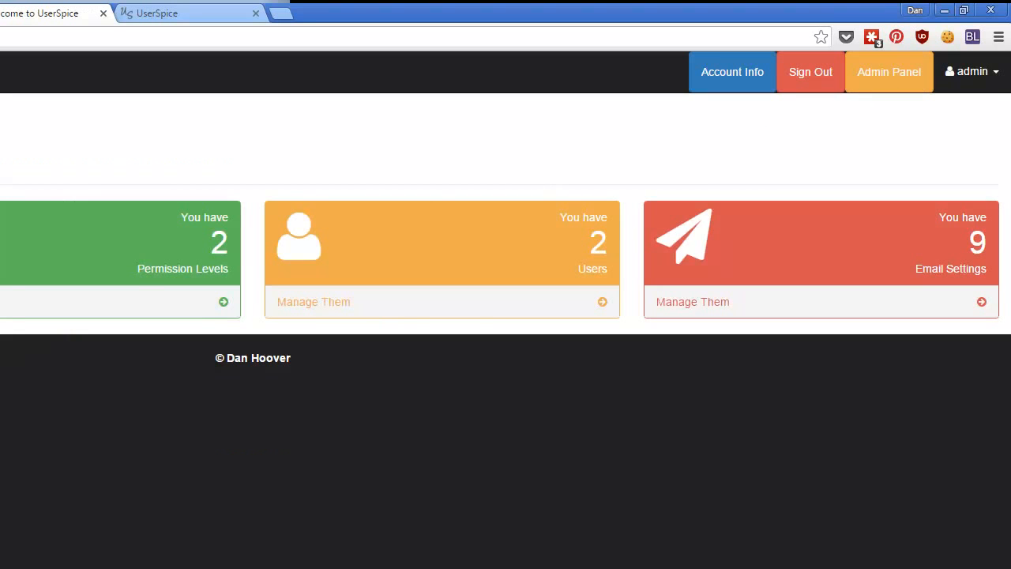
Review the page access list and the permission settings of admin.php, then return to the admin panel.
{"action": "left_click", "coordinate": [0, 301]}
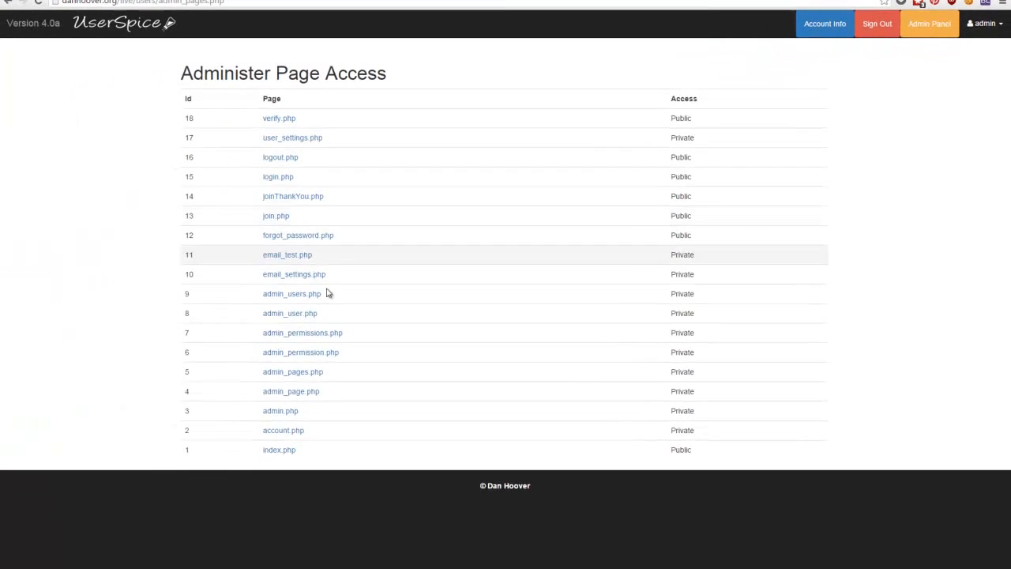
{"action": "left_click", "coordinate": [276, 407]}
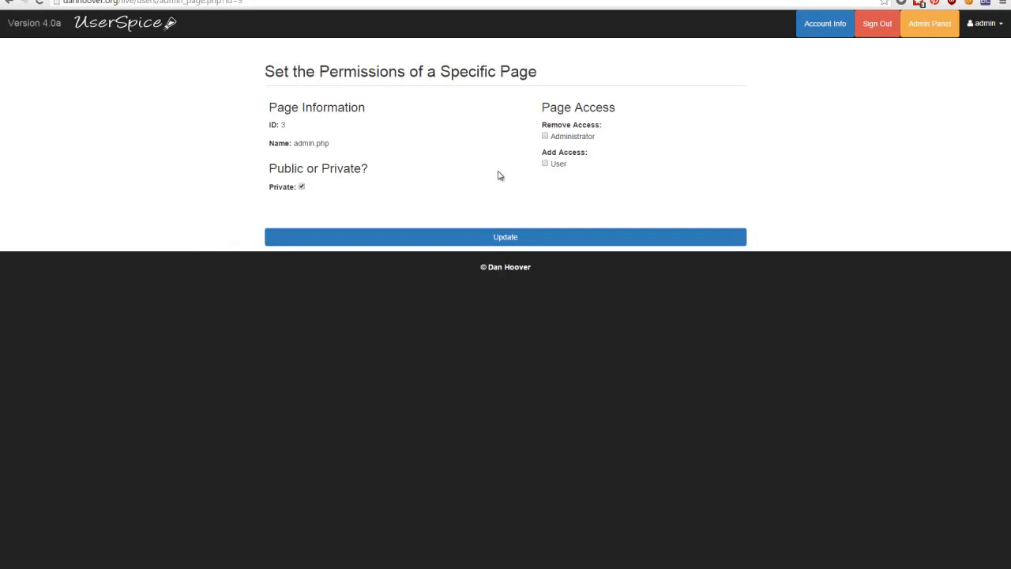
{"action": "key", "text": "alt+Left"}
{"action": "left_click", "coordinate": [930, 24]}
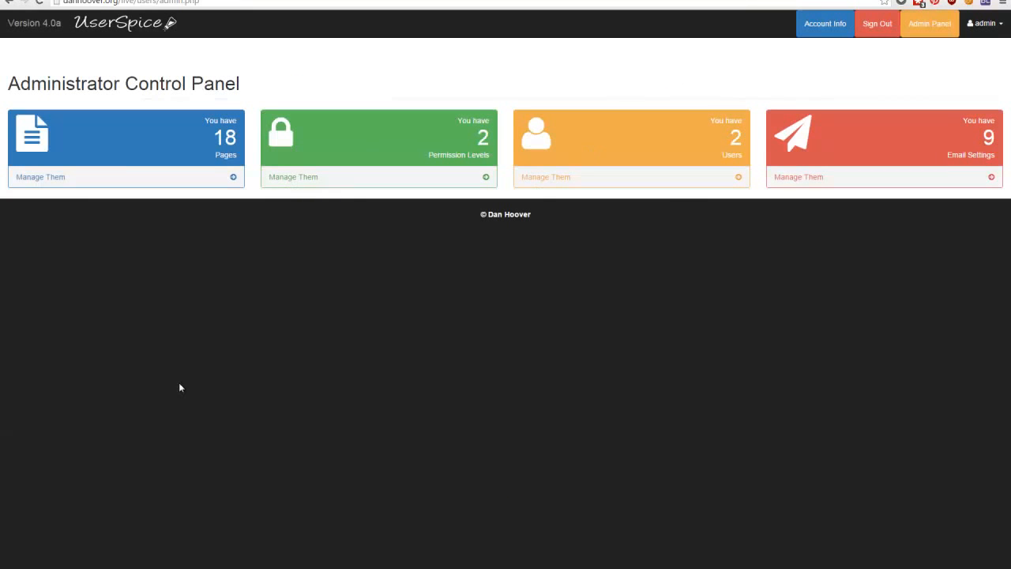
View the permission levels page and the user administration page from the admin panel, returning to the panel after each.
{"action": "left_click", "coordinate": [308, 180]}
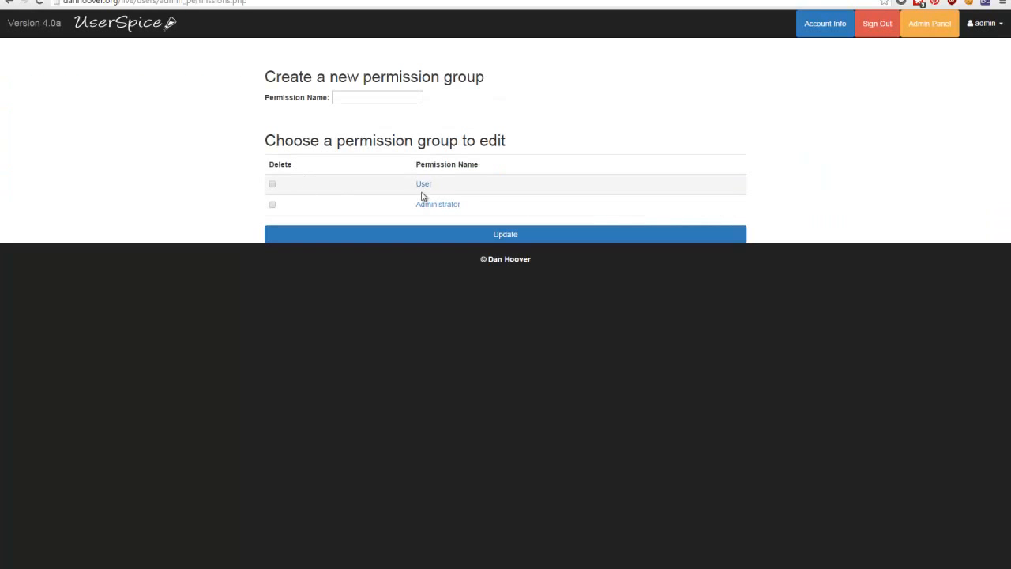
{"action": "key", "text": "alt+Left"}
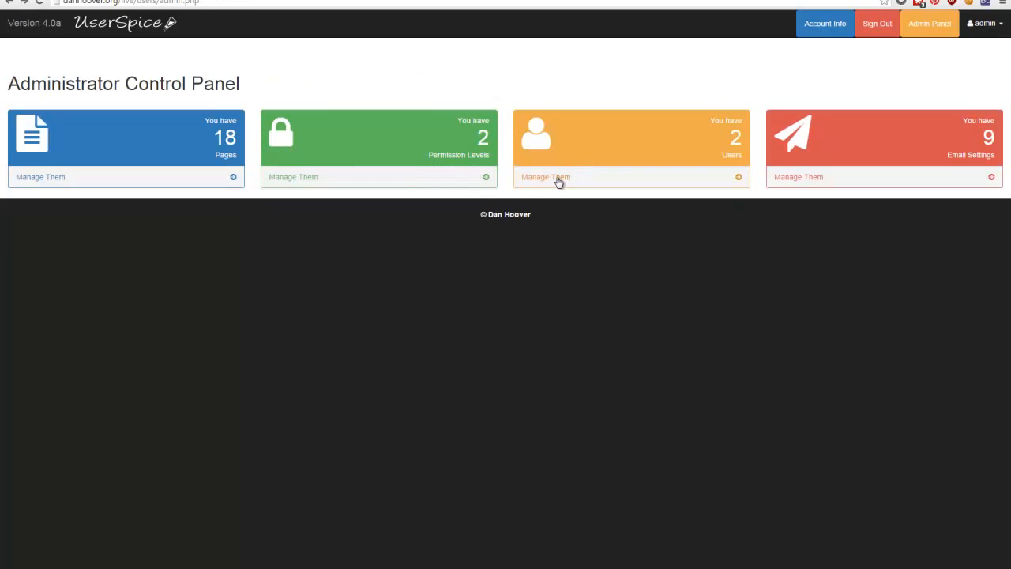
{"action": "left_click", "coordinate": [558, 181]}
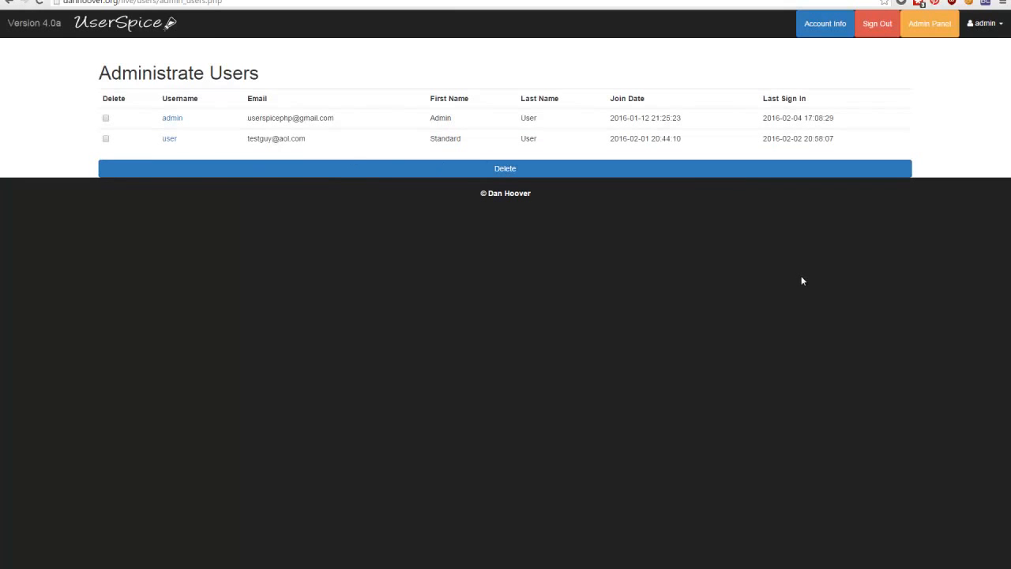
{"action": "key", "text": "alt+Left"}
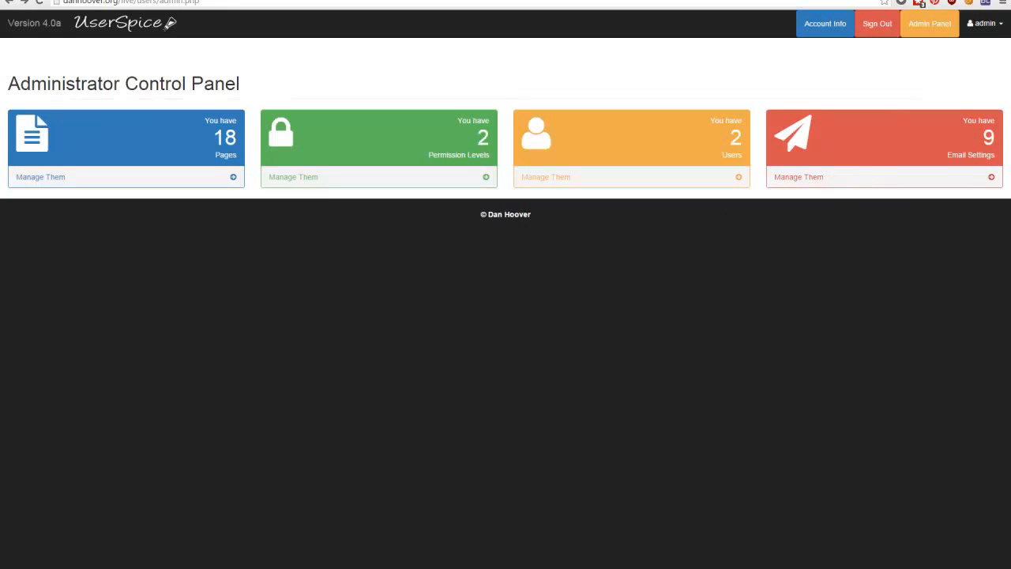
Switch to FileZilla, refresh the remote /www/dhwp/live folder and delete us4test.zip from it.
{"action": "left_click", "coordinate": [276, 567]}
{"action": "right_click", "coordinate": [579, 361]}
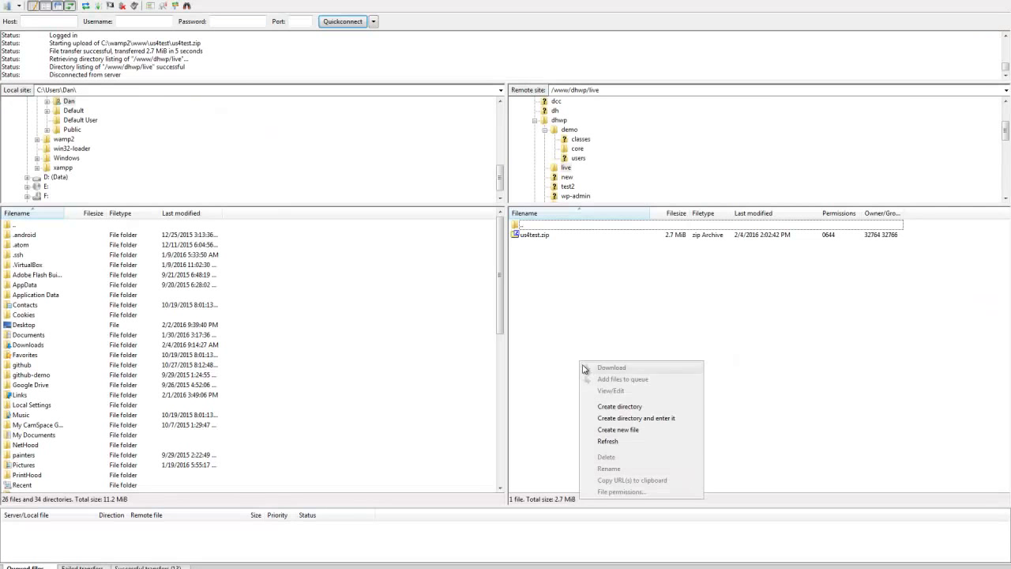
{"action": "left_click", "coordinate": [615, 447]}
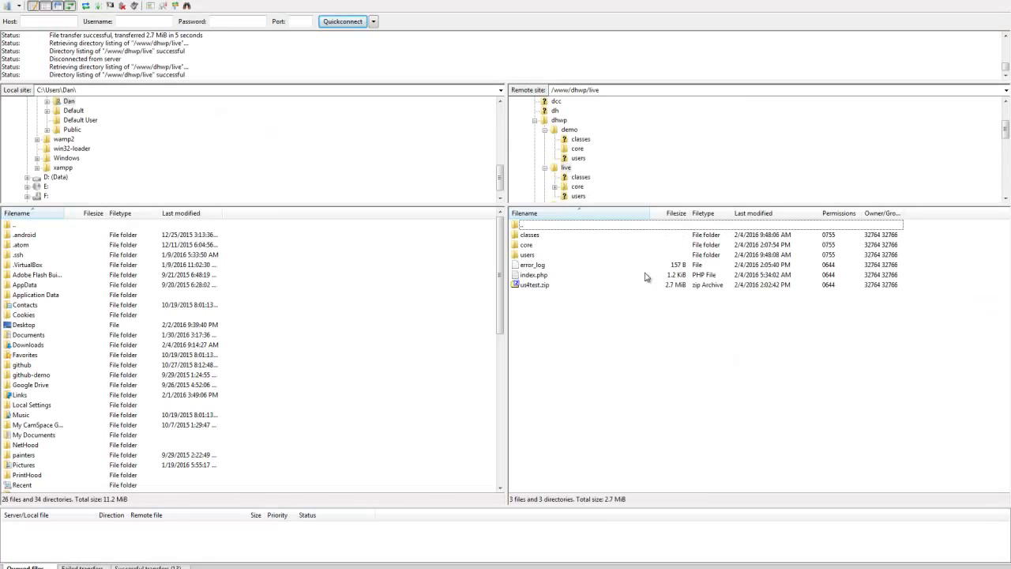
{"action": "left_click", "coordinate": [535, 284]}
{"action": "right_click", "coordinate": [535, 286]}
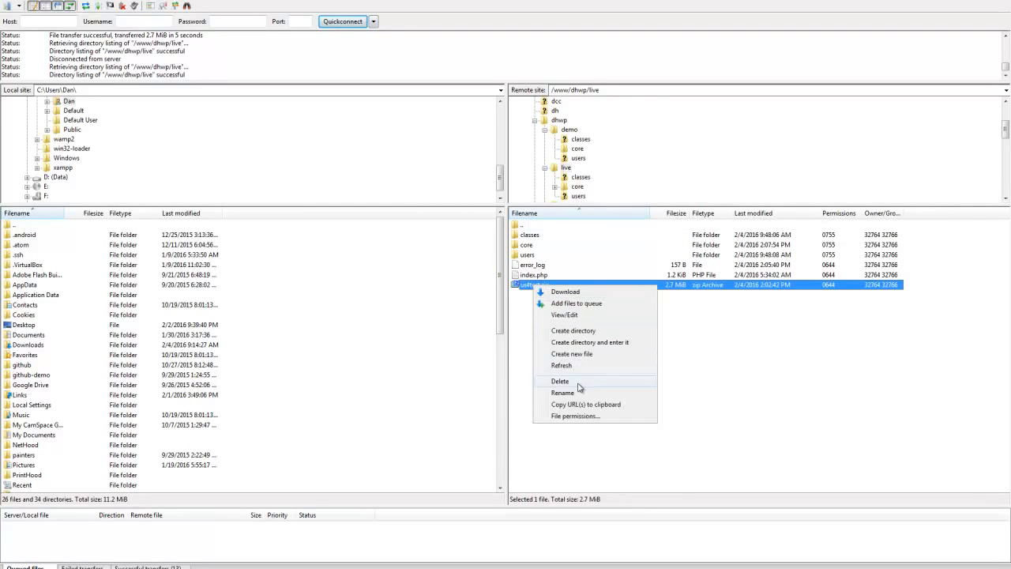
{"action": "left_click", "coordinate": [577, 381]}
{"action": "left_click", "coordinate": [513, 325]}
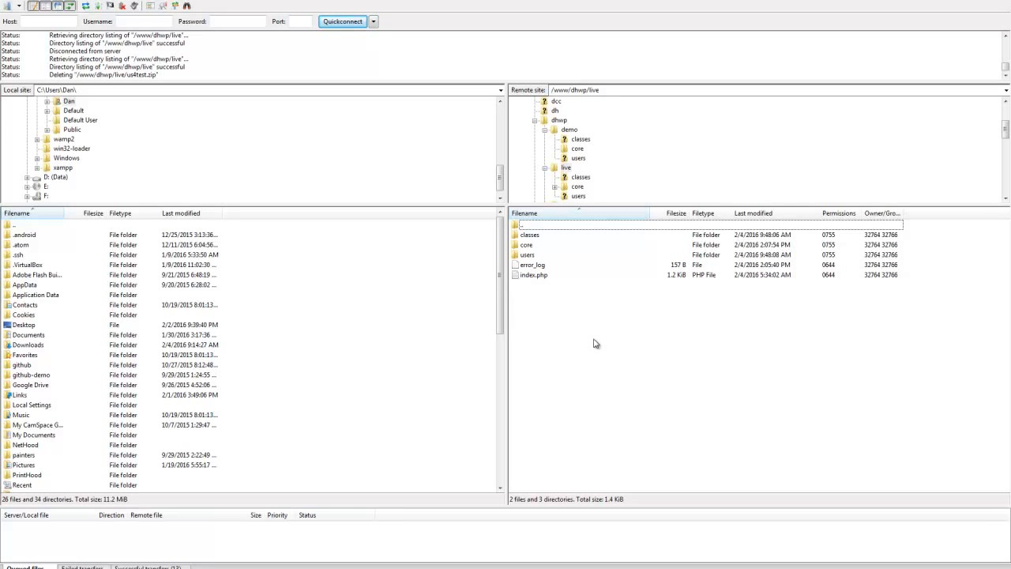
Look through the remote users and classes folders inside live and return to the live folder.
{"action": "double_click", "coordinate": [522, 256]}
{"action": "scroll", "coordinate": [578, 354], "scroll_direction": "down", "scroll_amount": 2}
{"action": "scroll", "coordinate": [578, 363], "scroll_direction": "up", "scroll_amount": 2}
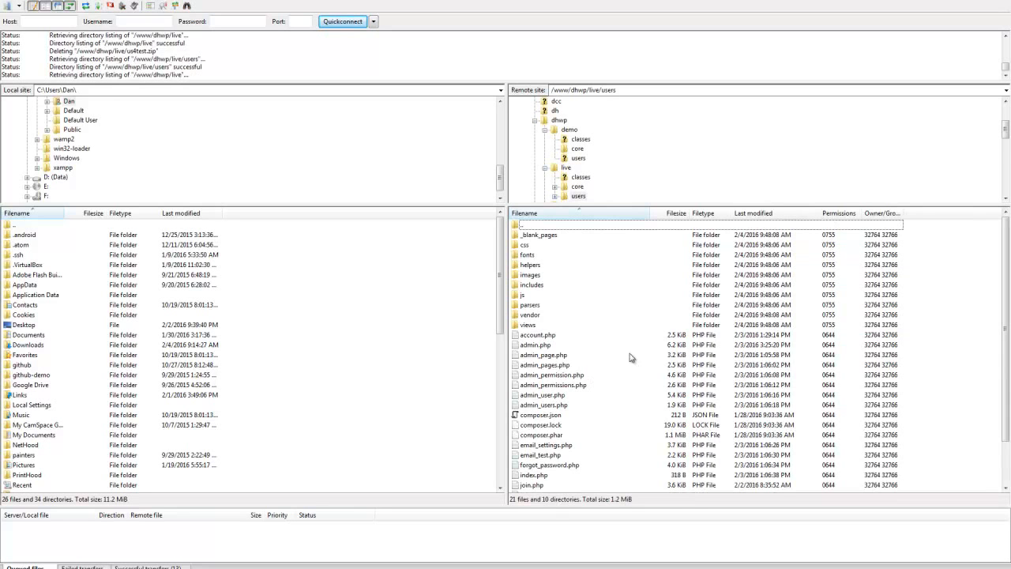
{"action": "double_click", "coordinate": [538, 236]}
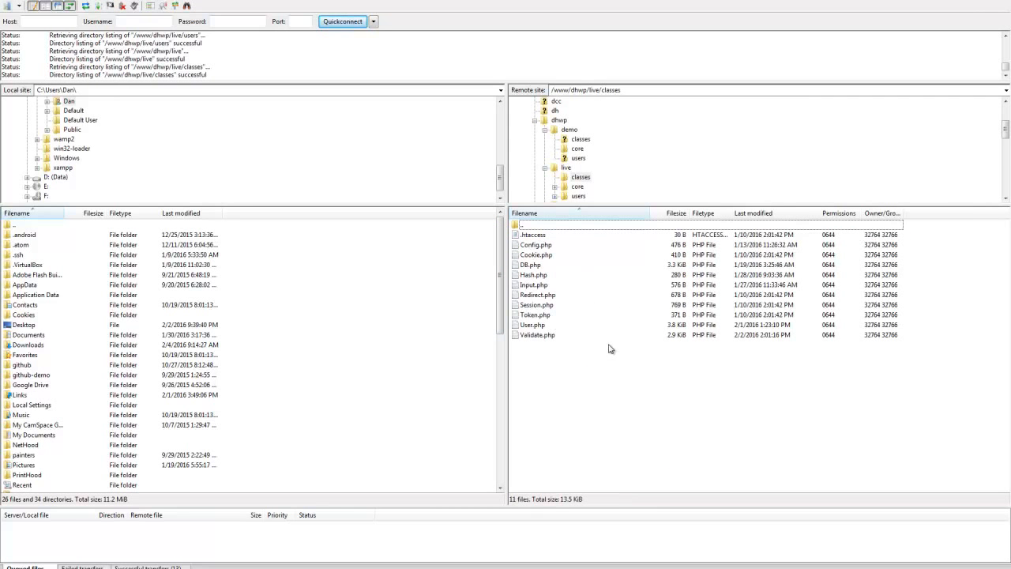
{"action": "key", "text": "BackSpace"}
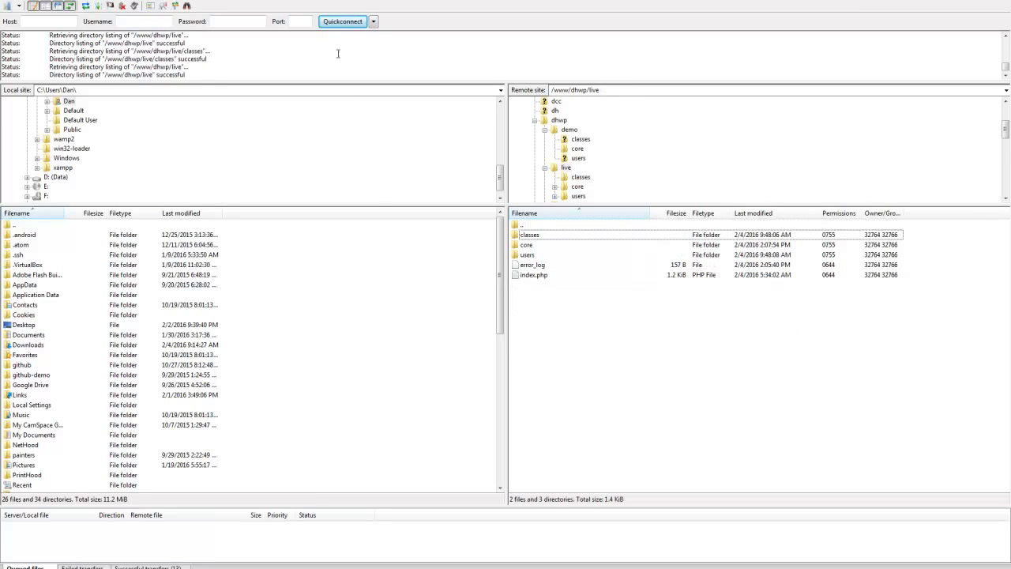